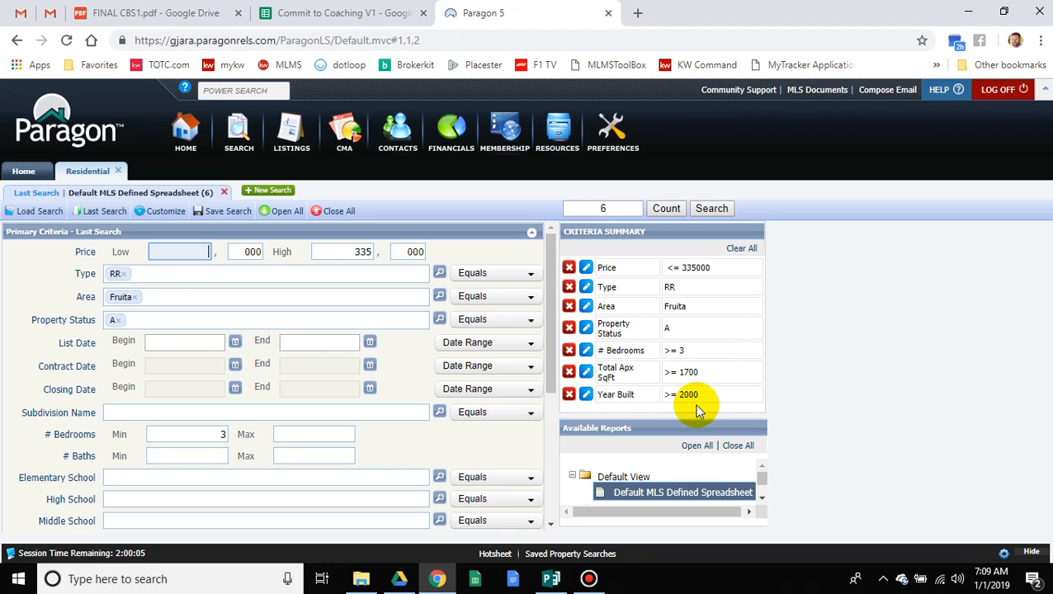
Step: Review the Fruita residential search criteria and bring up the Save Search options
scroll(274, 353, "down", 3)
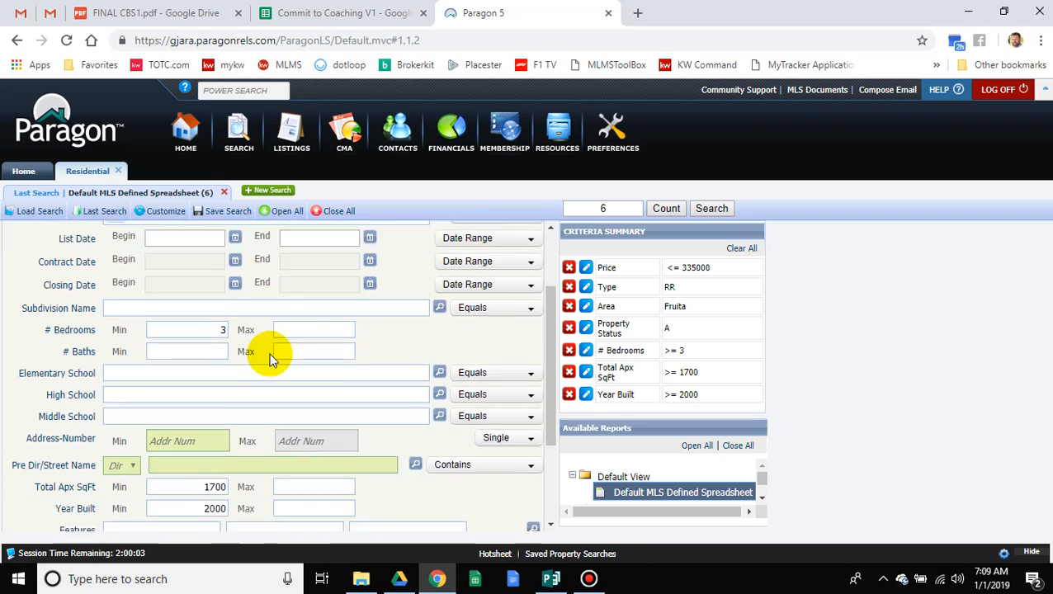
scroll(327, 401, "up", 3)
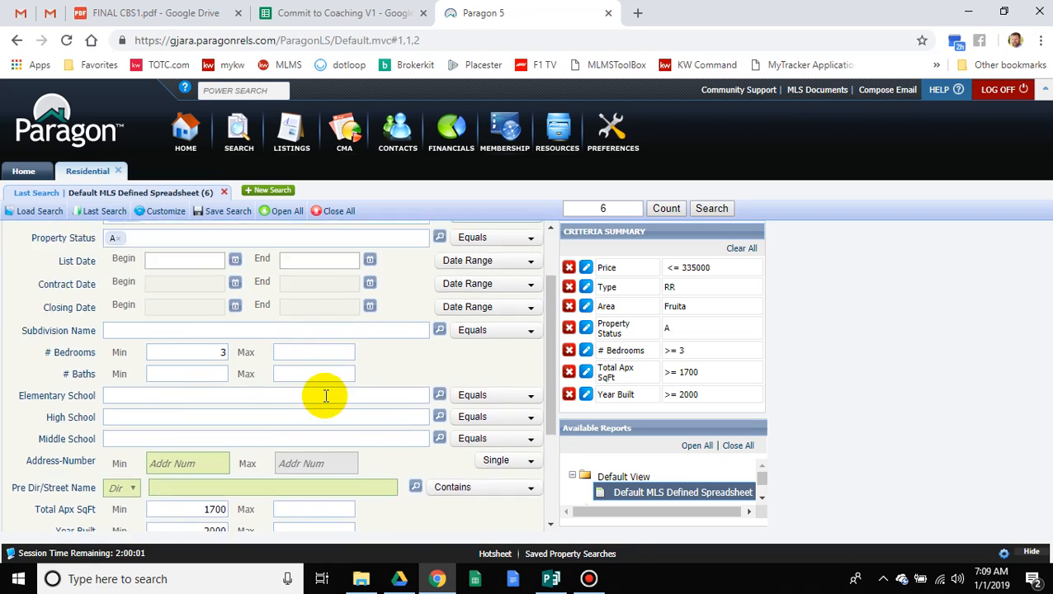
left_click(221, 219)
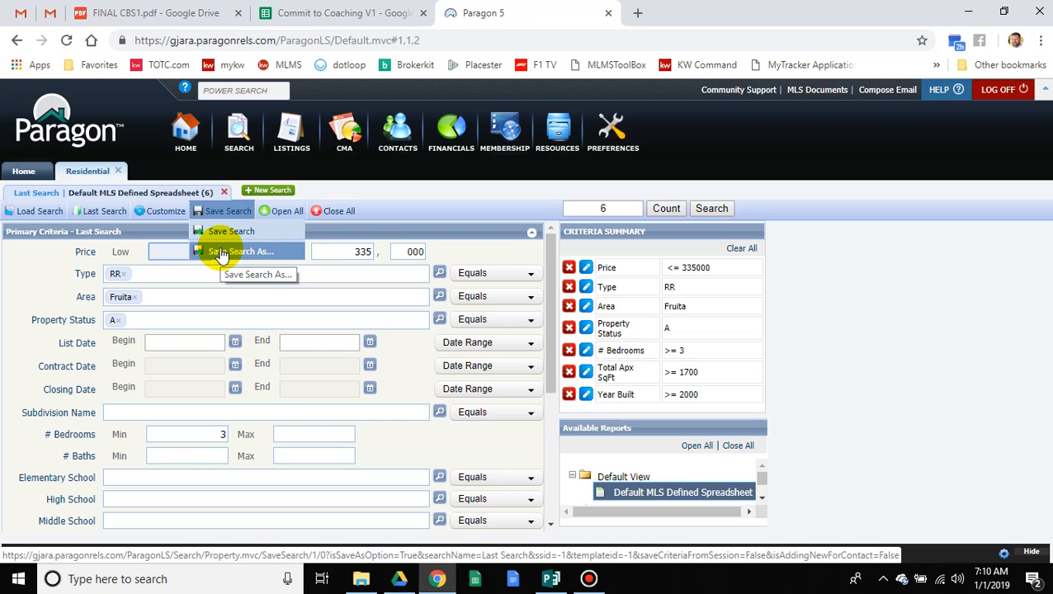
Step: Choose Save Search As, switch to the Contact tab, and start adding a new contact
left_click(221, 253)
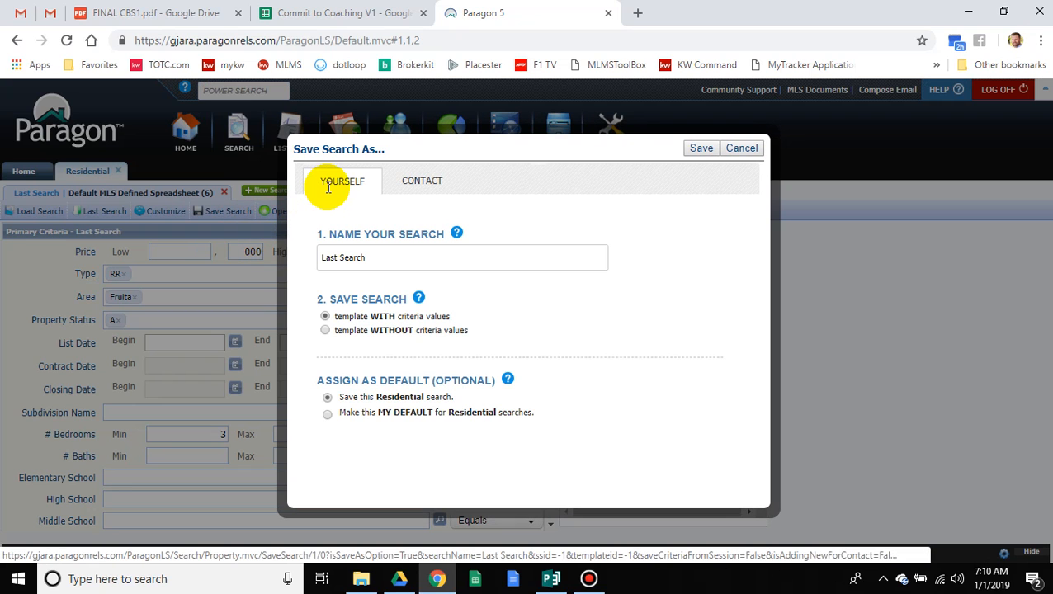
left_click(406, 188)
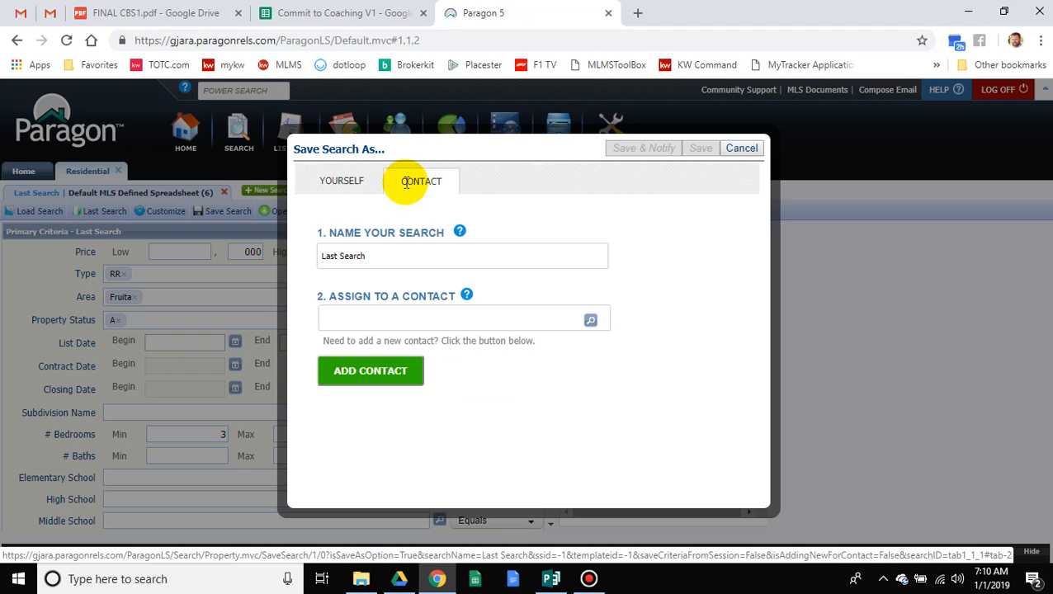
left_click(380, 256)
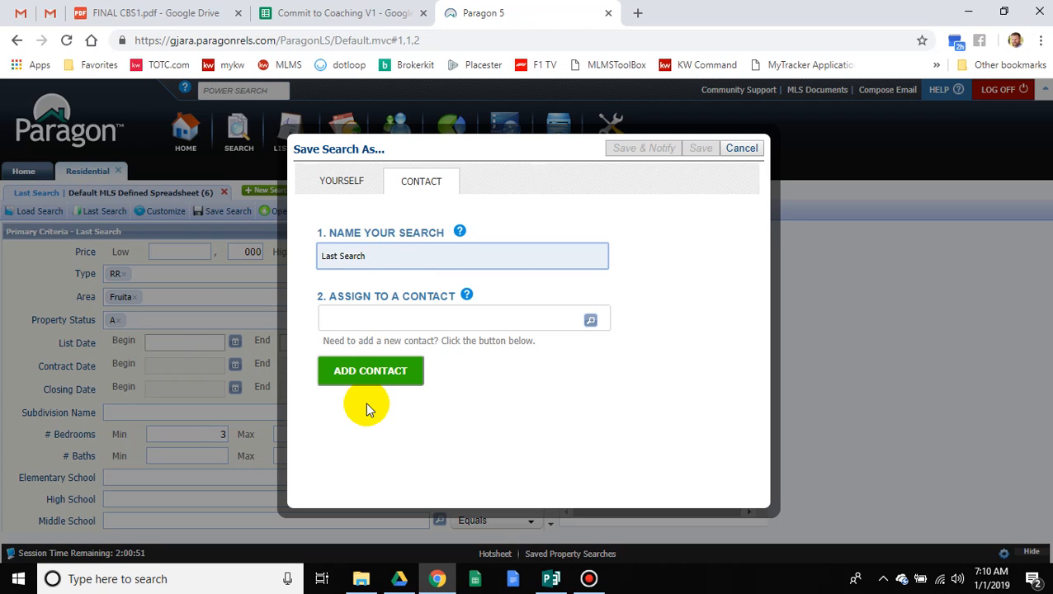
left_click(365, 380)
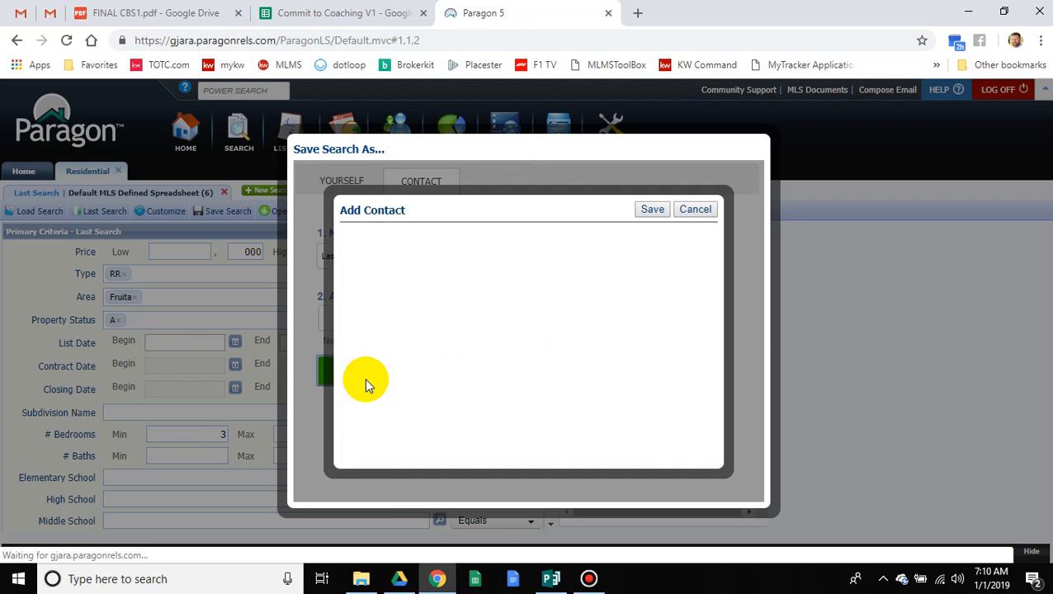
Step: Enter the client's first name, last name and e-mail address, then save the contact
left_click(470, 269)
key("Tab")
key("Tab")
key("Tab")
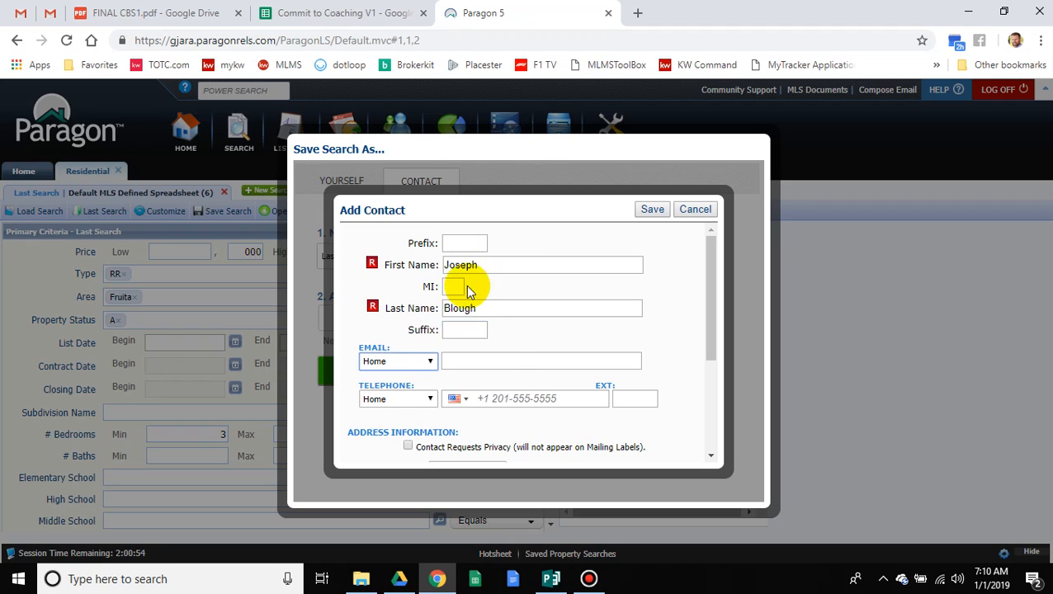
left_click(497, 360)
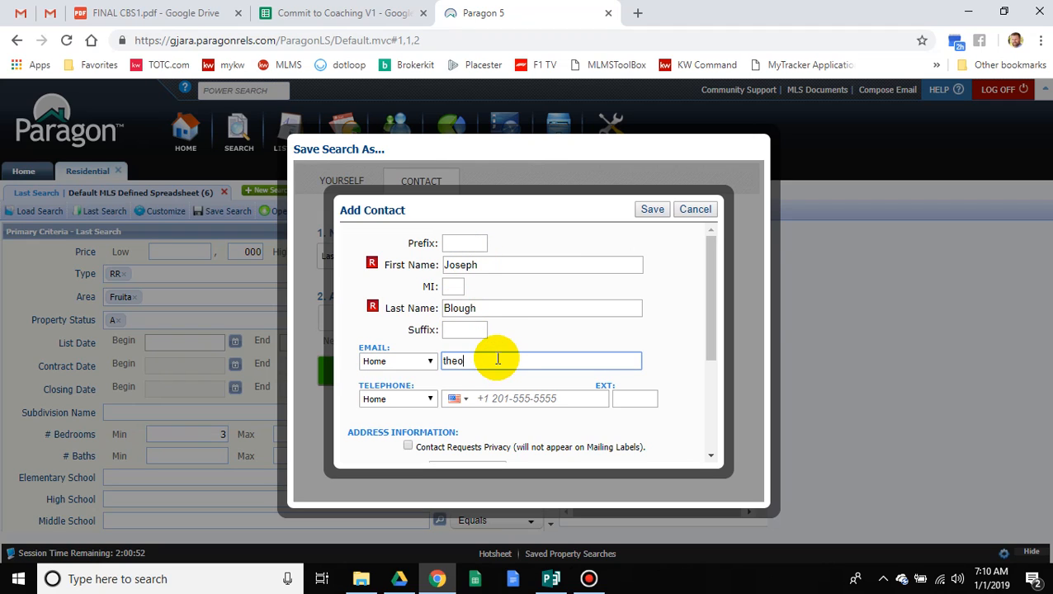
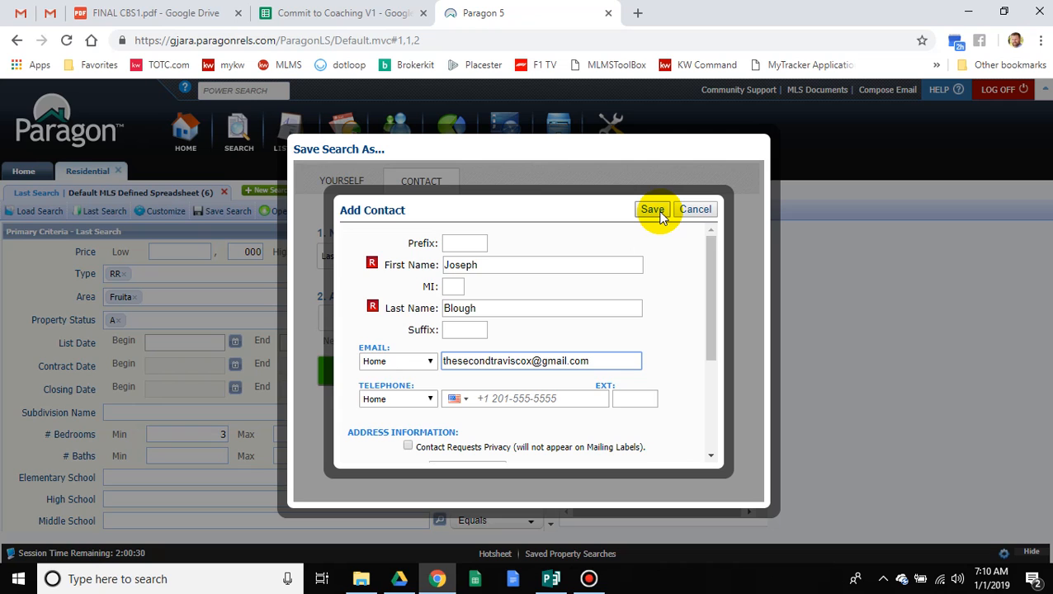
scroll(594, 379, "down", 3)
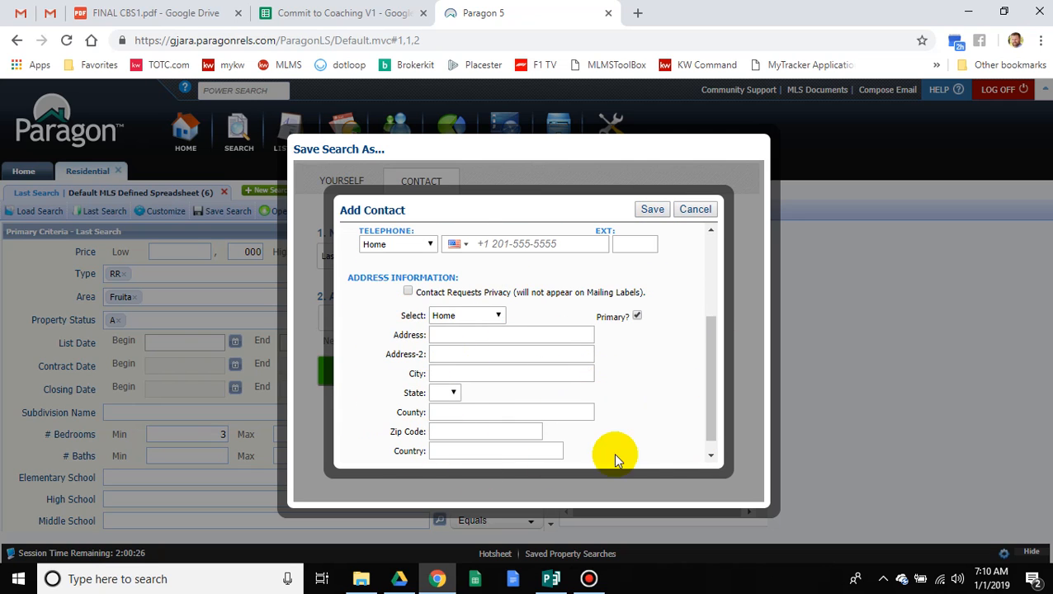
scroll(637, 447, "up", 5)
left_click(659, 209)
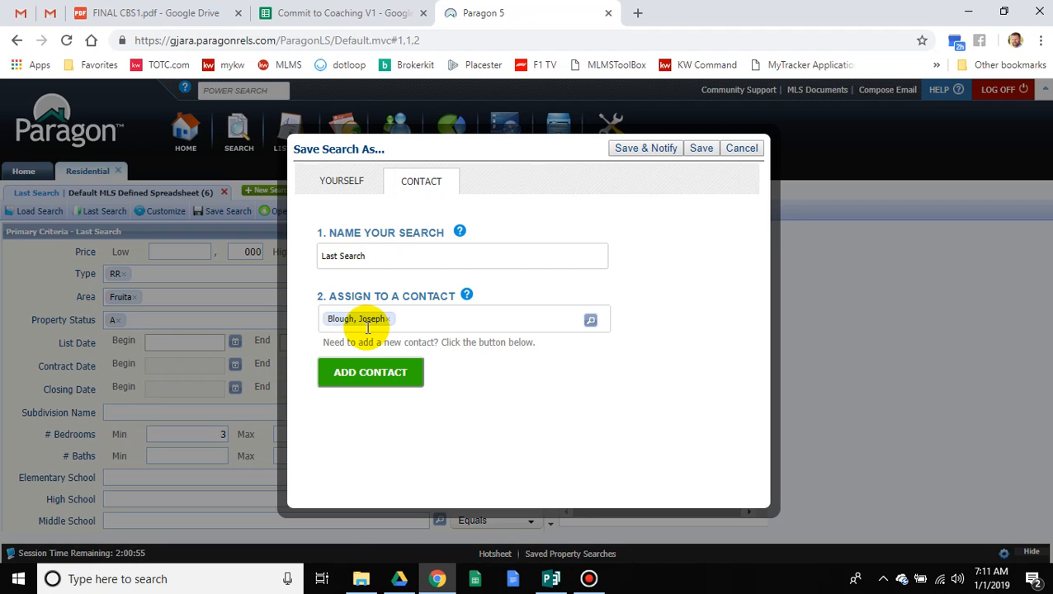
Step: Decline overwriting Last Search and save the search as the client's name plus 'Fruita' with notification
left_click(642, 157)
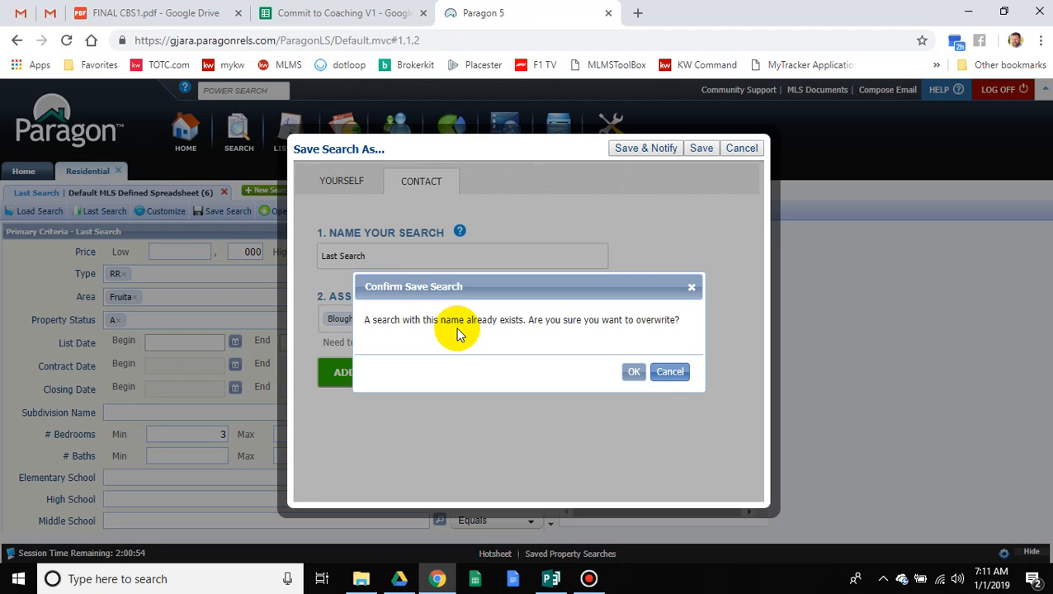
left_click(669, 371)
left_click(422, 252)
left_click_drag(422, 253, 225, 271)
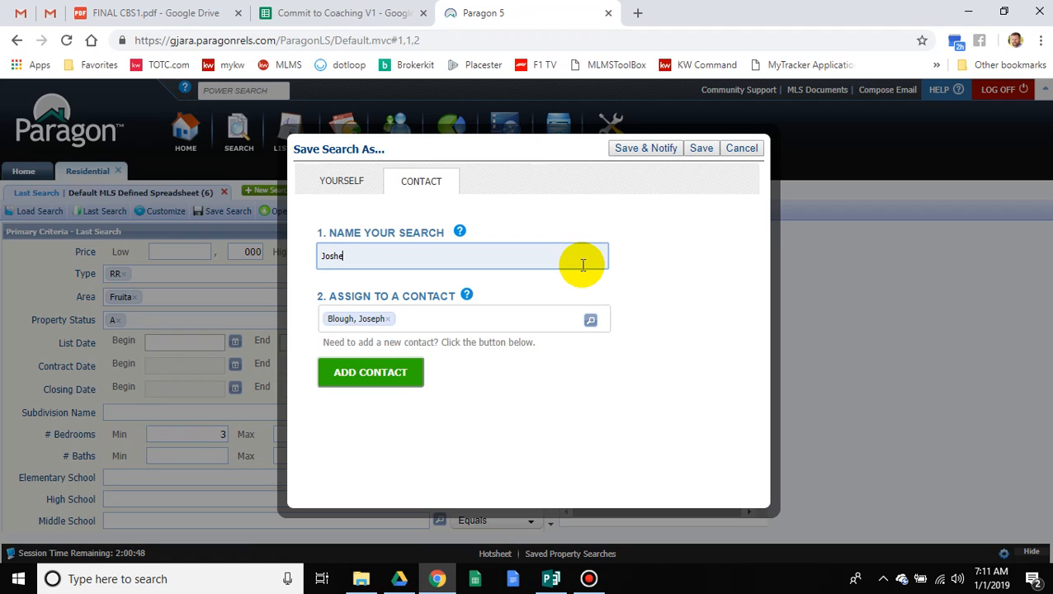
left_click(668, 152)
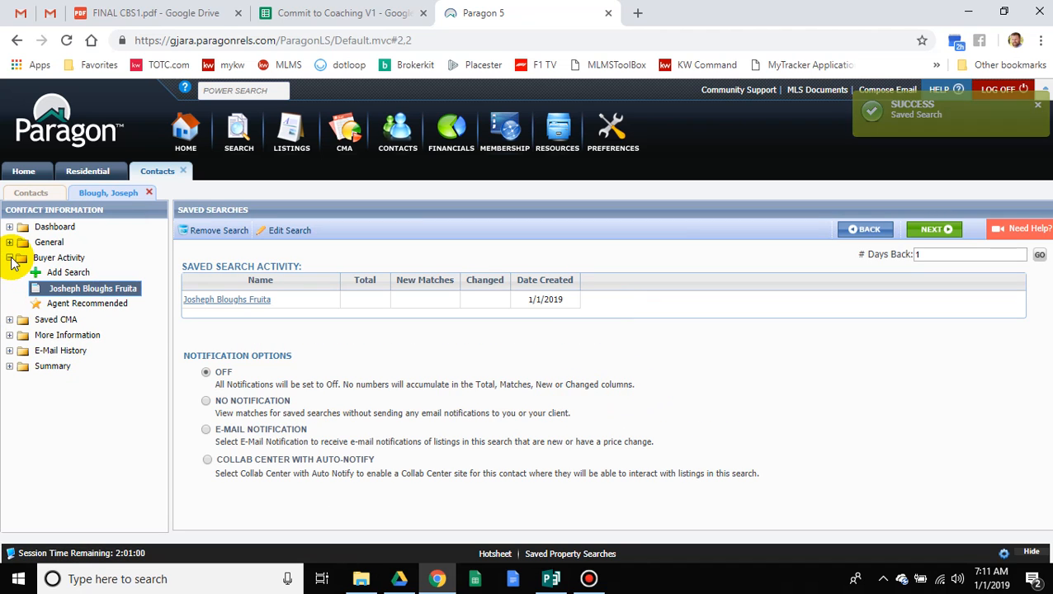
Step: Browse the contacts list and the client's record, then return to the Paragon home page
left_click(171, 171)
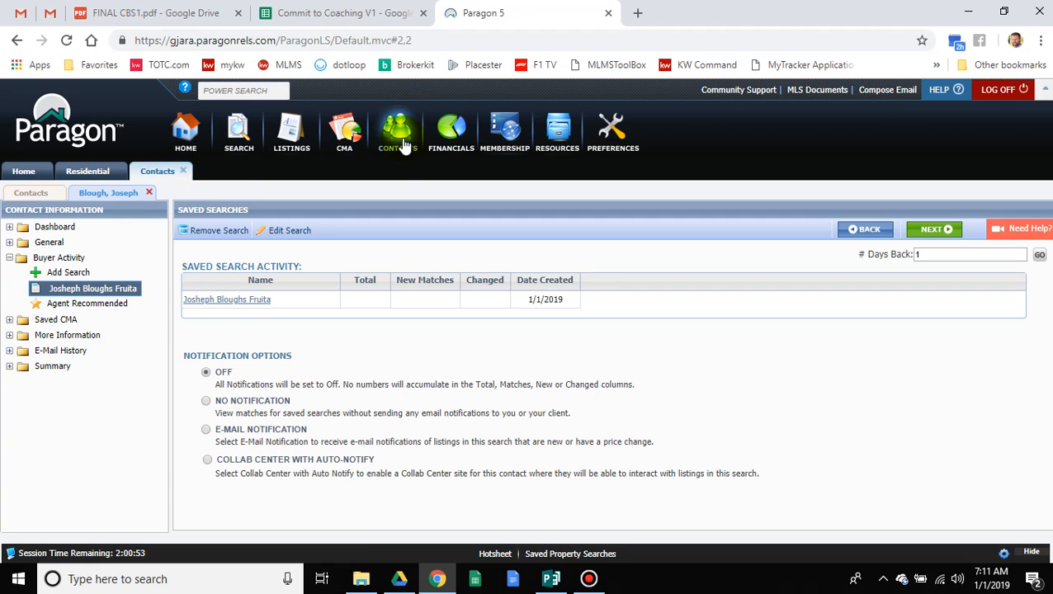
left_click(37, 192)
left_click(393, 353)
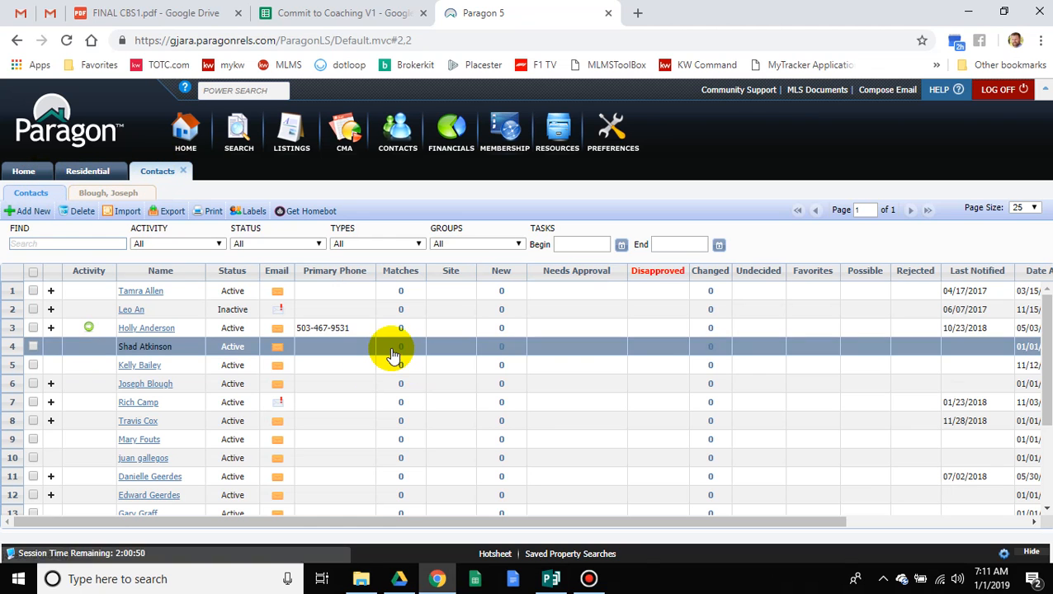
scroll(393, 353, "down", 2)
scroll(393, 353, "up", 2)
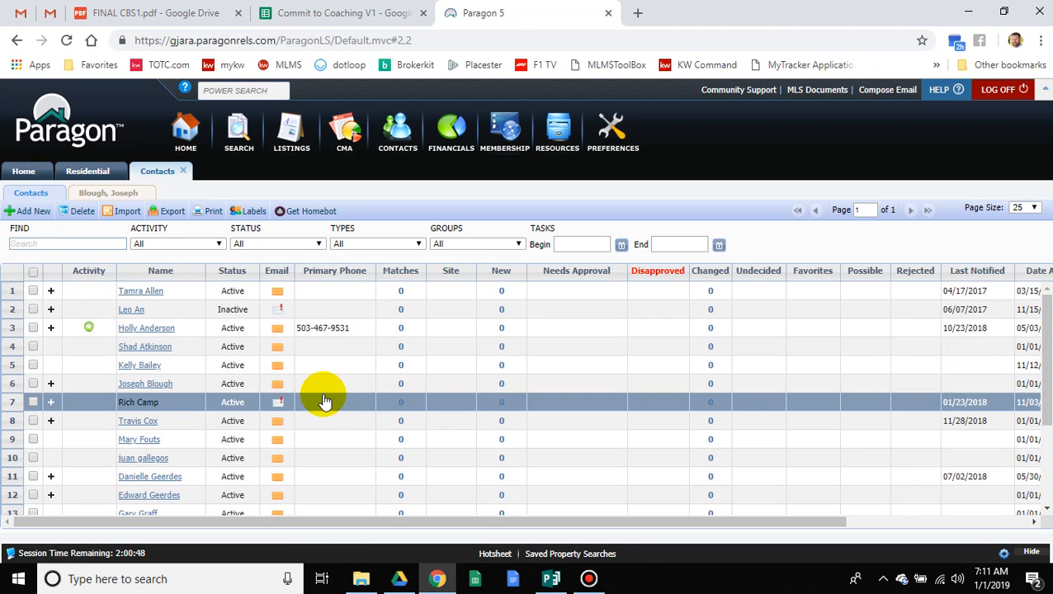
left_click(89, 195)
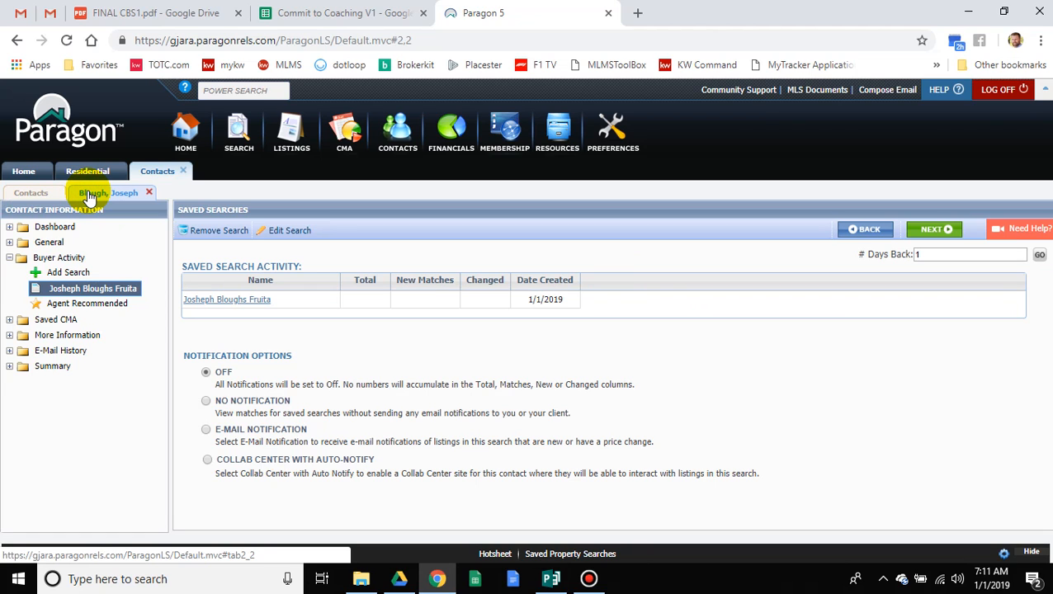
left_click(25, 192)
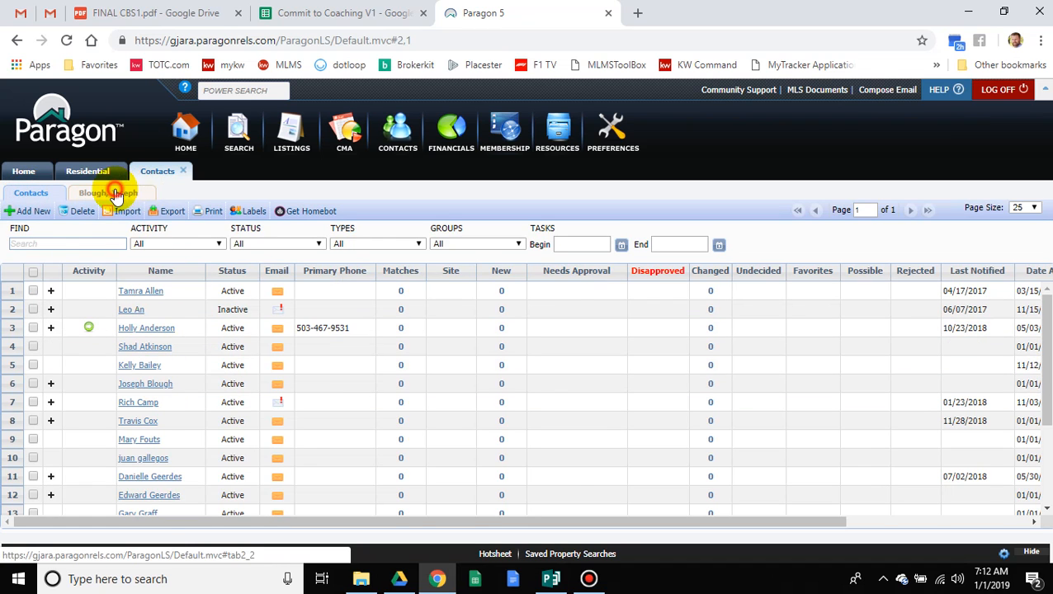
left_click(91, 193)
left_click(147, 195)
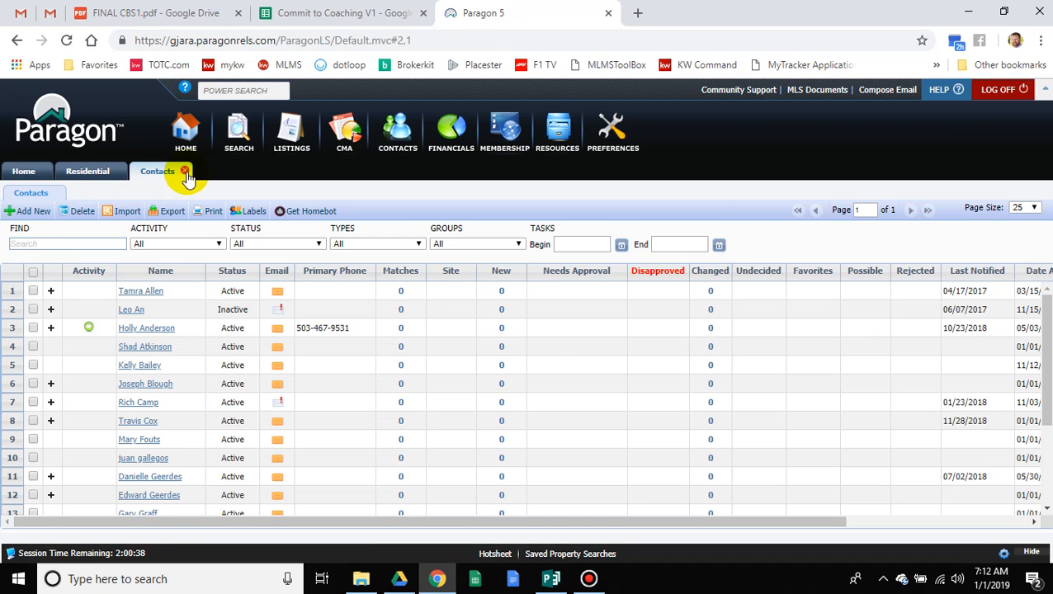
left_click(182, 171)
left_click(20, 171)
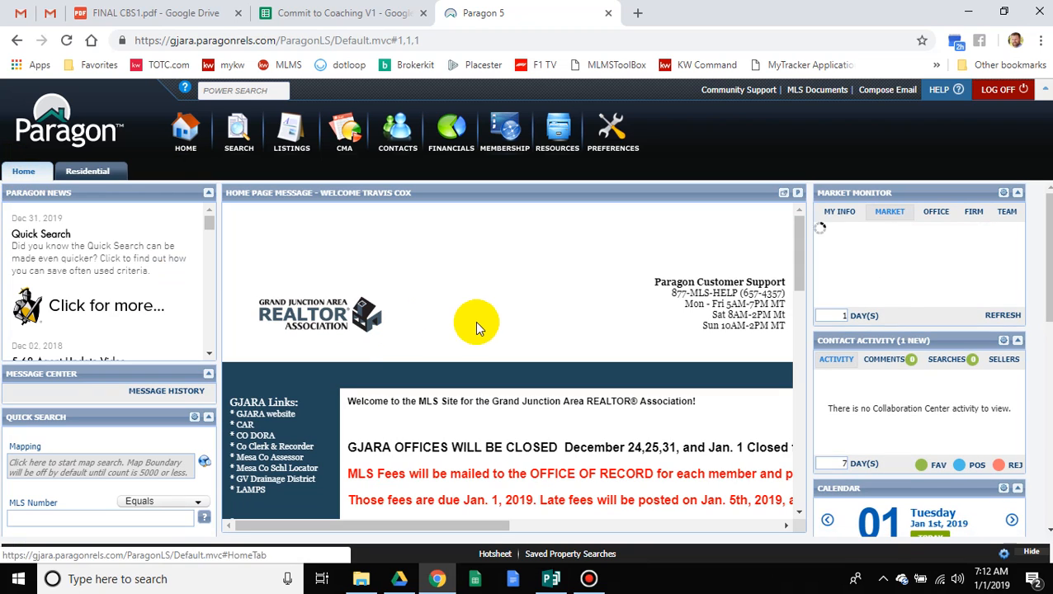
Step: Open the buyer contact's record from the contact management list and expand Saved CMA
left_click(403, 143)
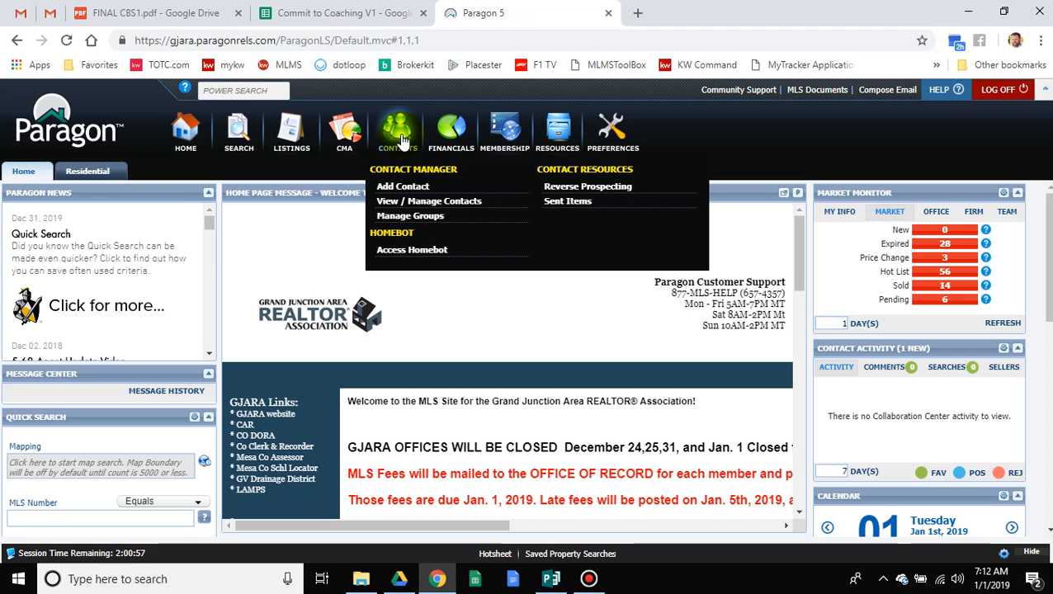
left_click(419, 201)
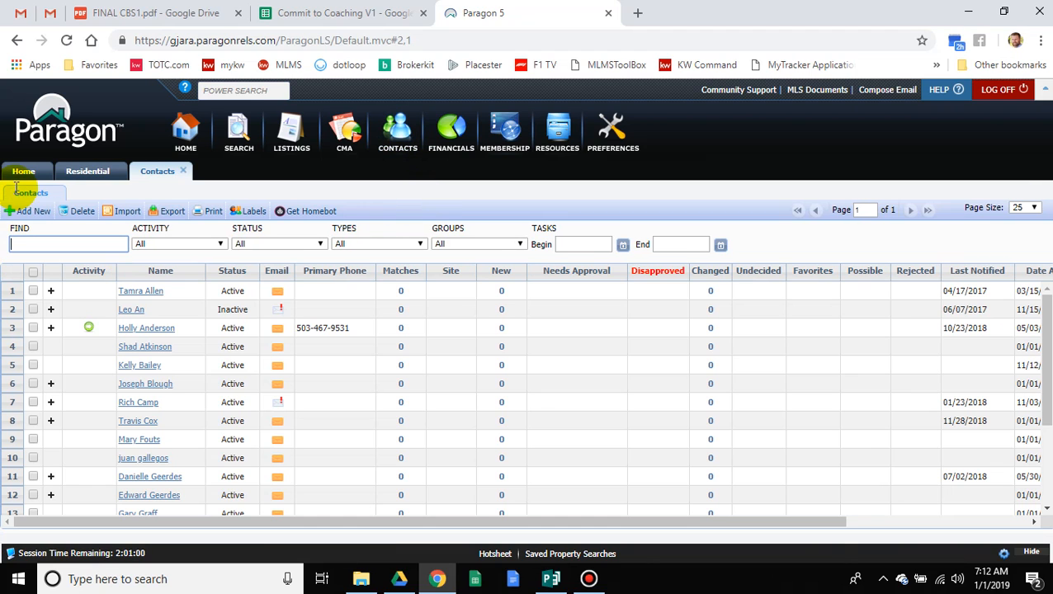
left_click(150, 389)
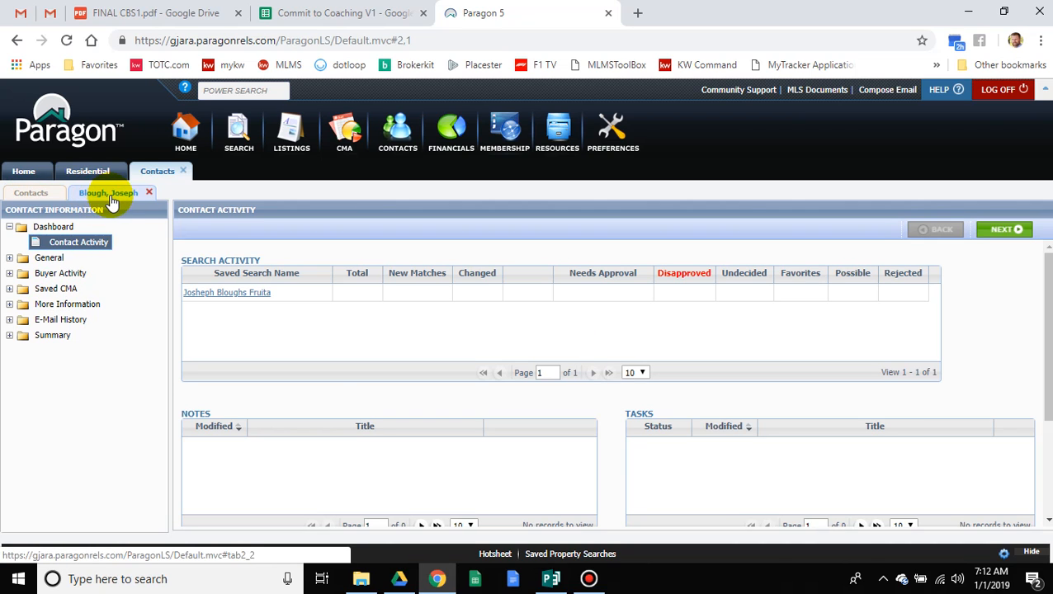
left_click(9, 288)
Step: Expand Buyer Activity, collapse General and Saved CMA, and open the Fruita search's notification options
left_click(10, 257)
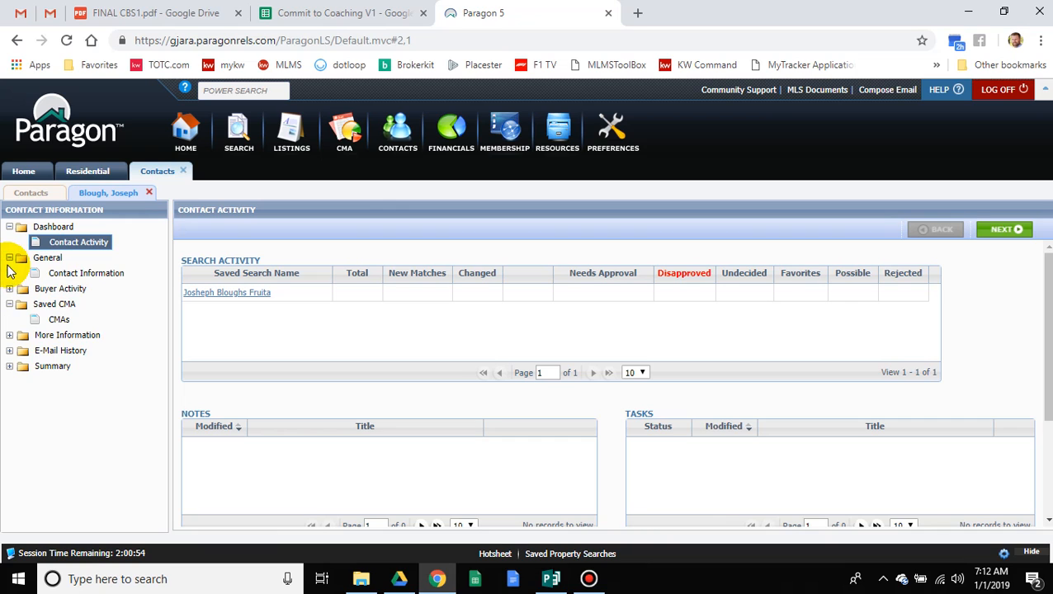
left_click(9, 288)
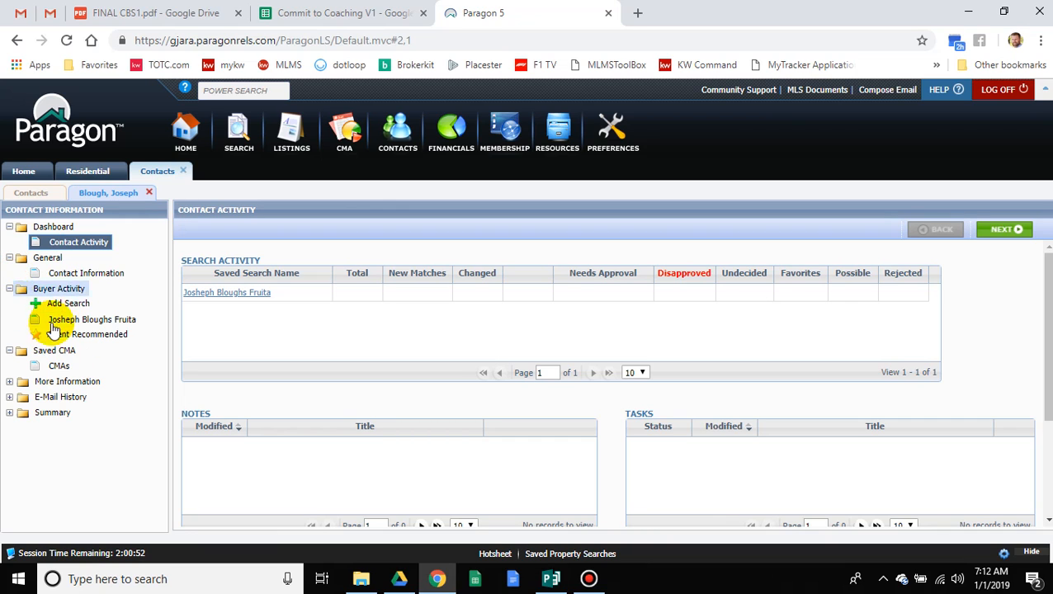
left_click(9, 257)
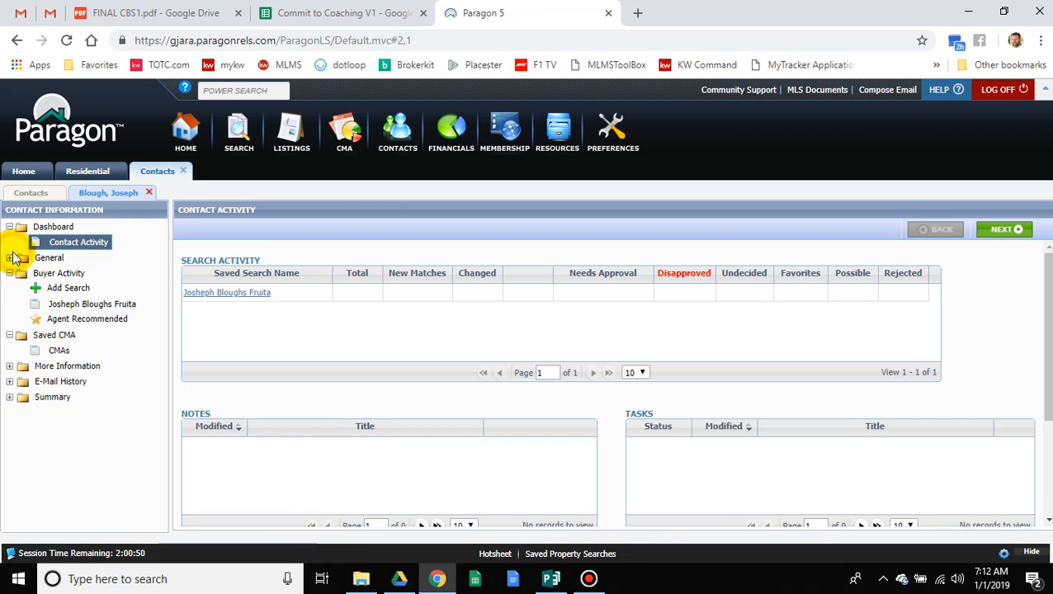
left_click(9, 334)
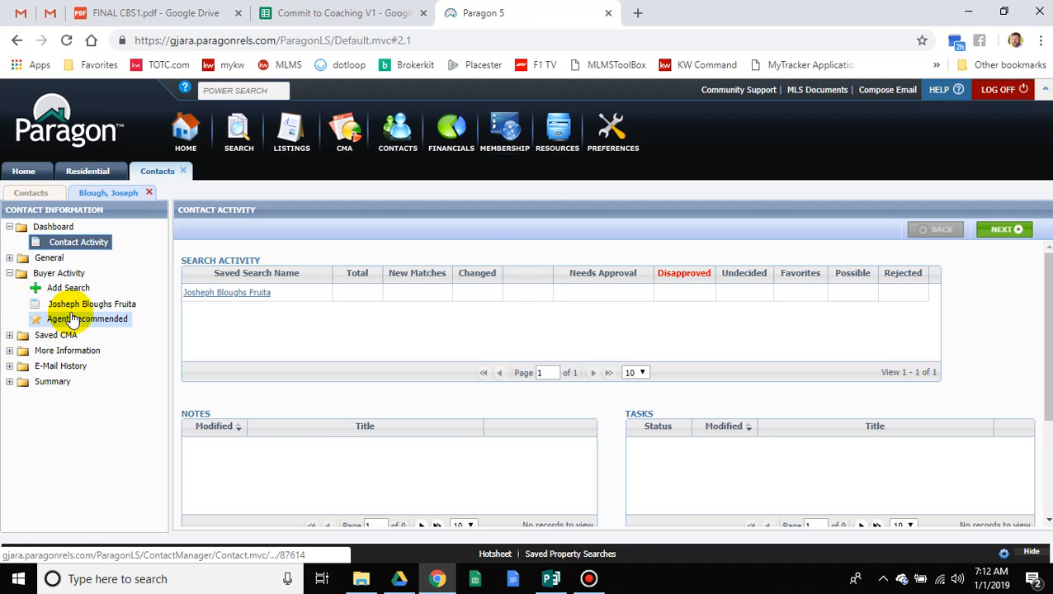
left_click(97, 306)
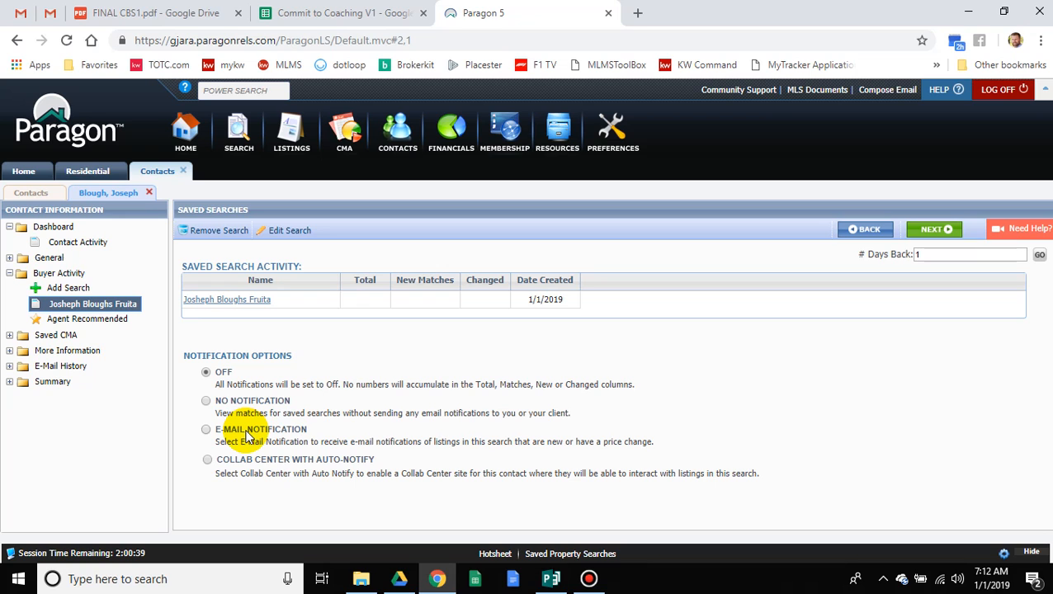
left_click(206, 429)
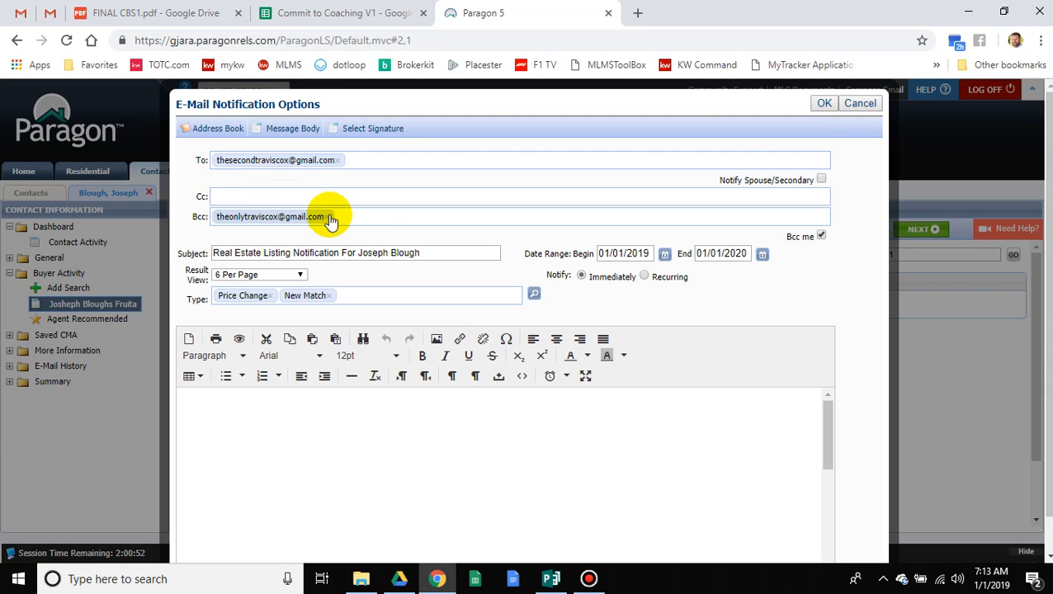
Step: Check the e-mail subject line and set the Result View to Client Full Detail
left_click(265, 253)
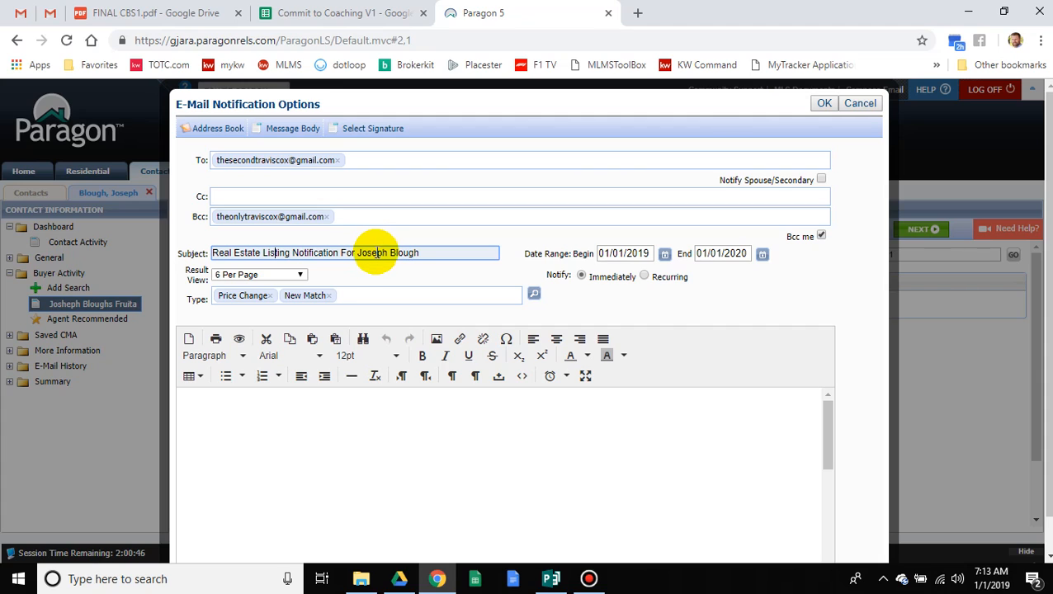
left_click(293, 275)
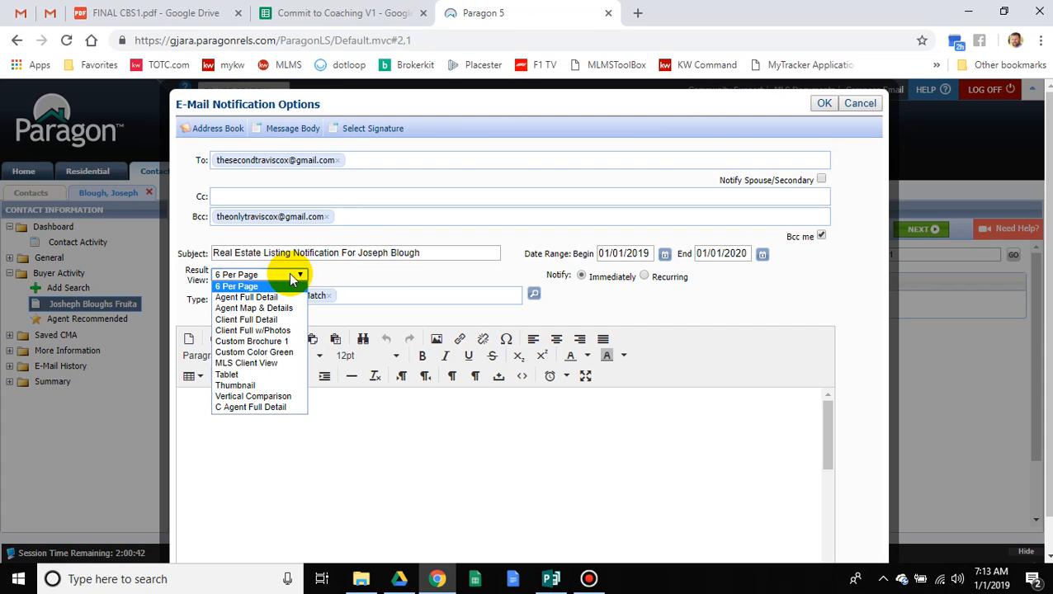
left_click(285, 320)
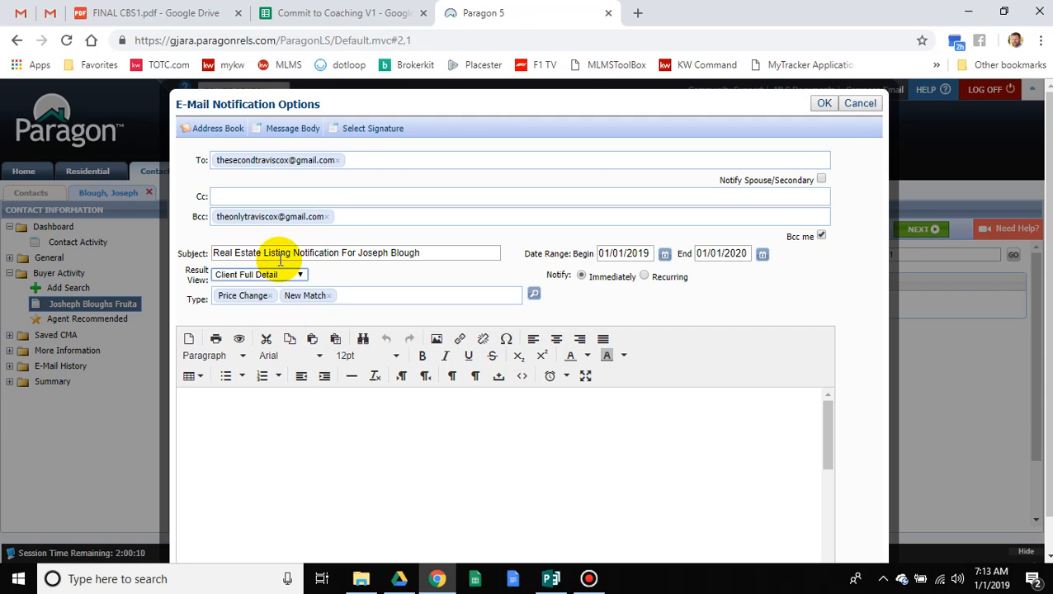
left_click(282, 276)
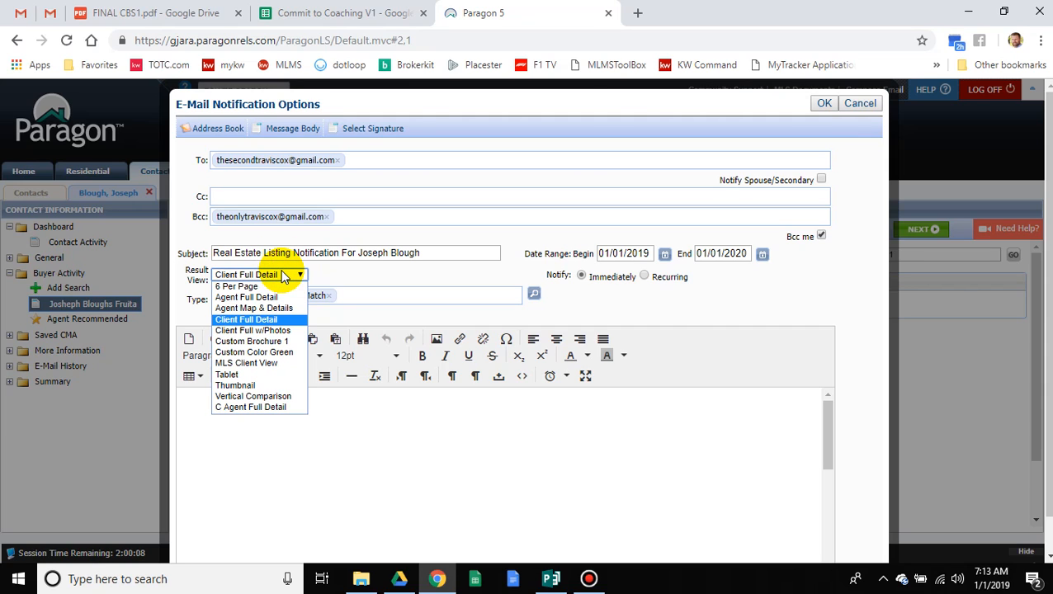
left_click(256, 322)
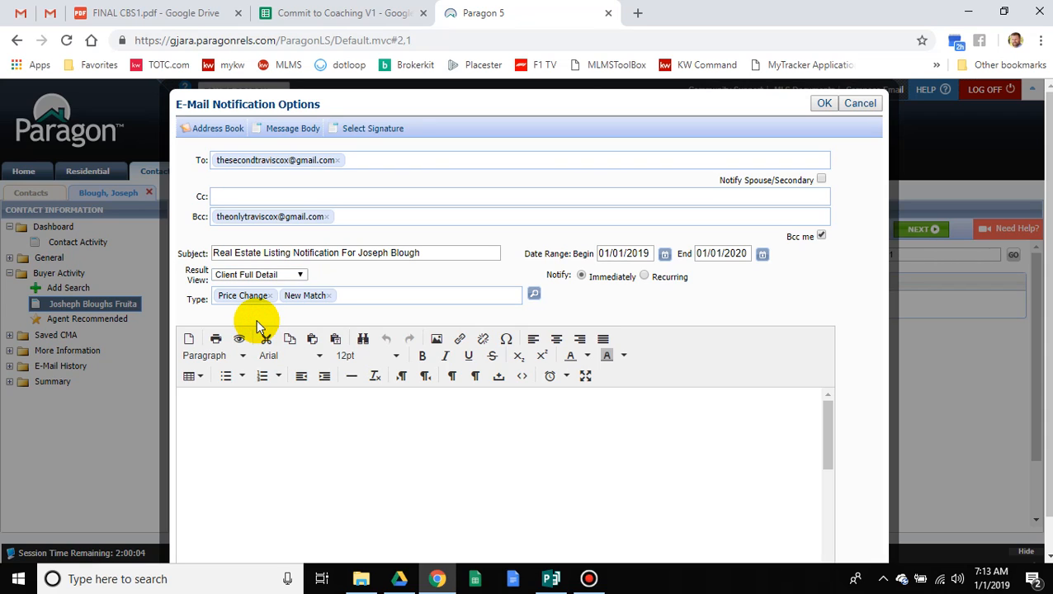
left_click(341, 431)
Step: Add the note to the client, 'here's another one you can actually afford.', above the signature
scroll(341, 431, "down", 2)
scroll(340, 431, "down", 2)
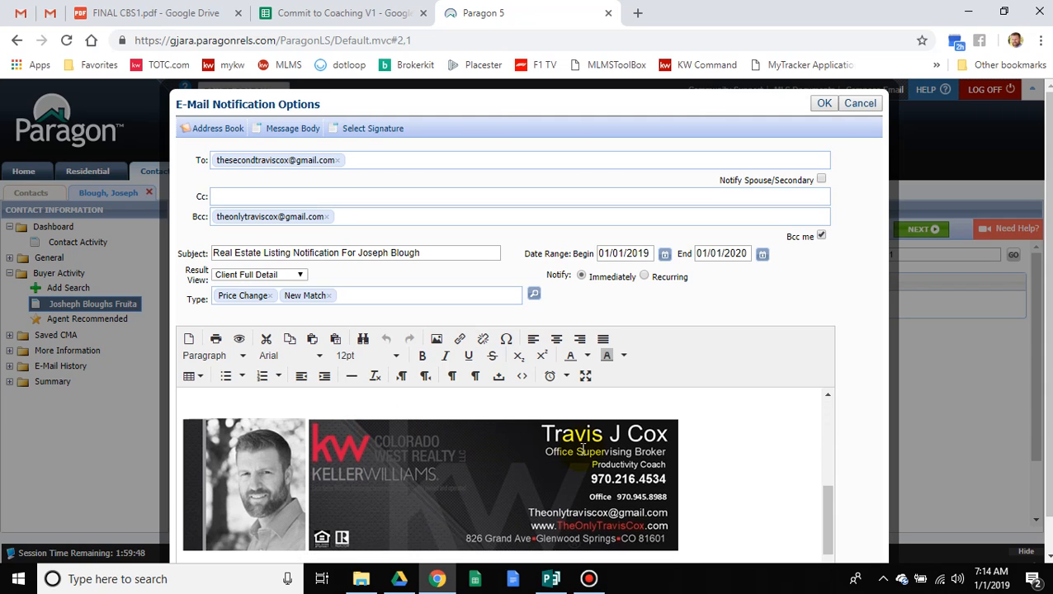
scroll(349, 444, "up", 4)
left_click(351, 448)
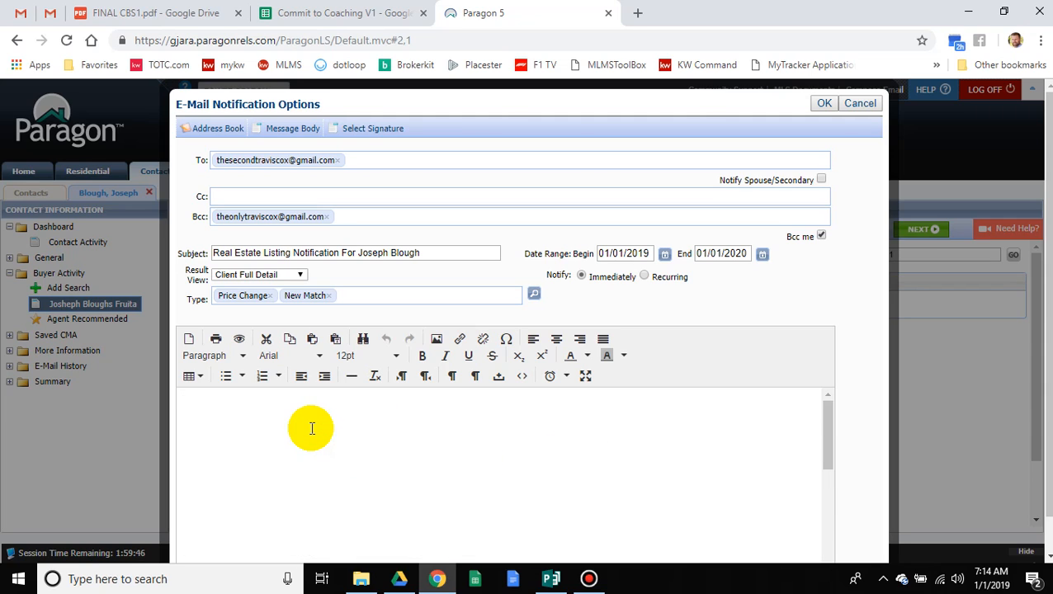
type("Joe,")
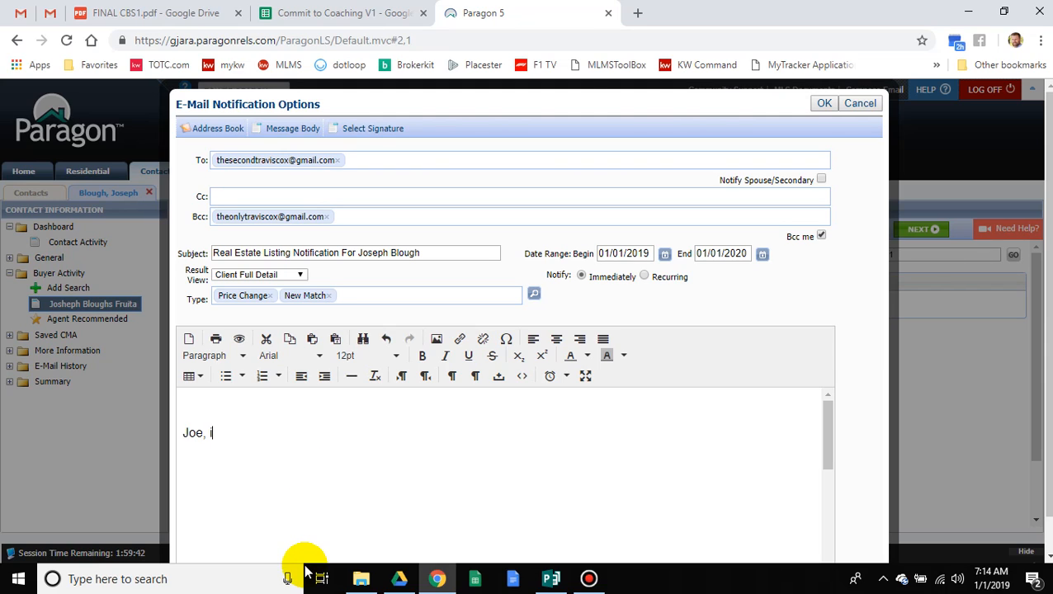
type(" here's another one you can ")
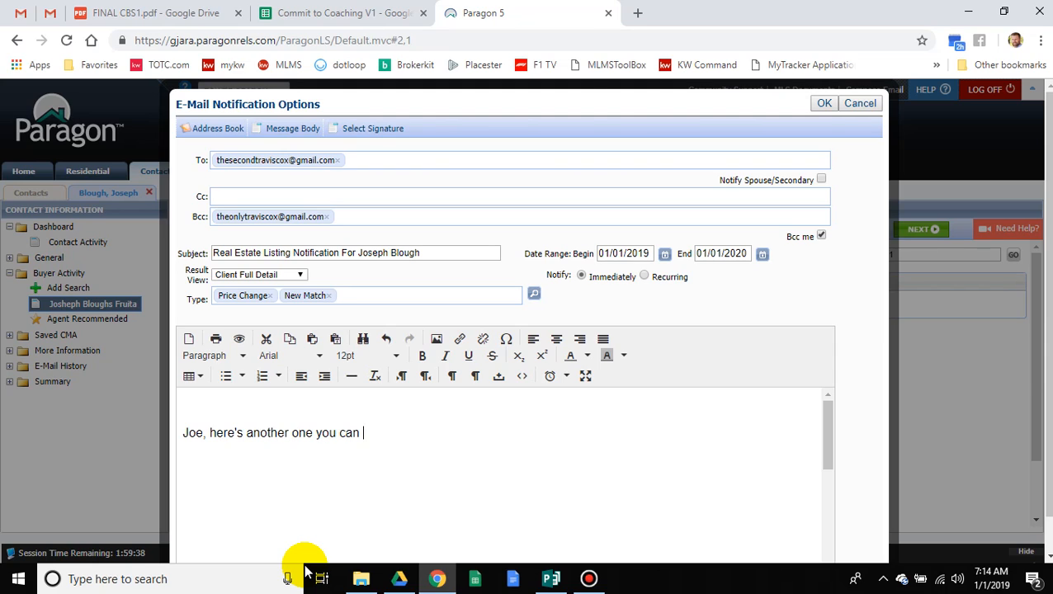
type("actually afford.")
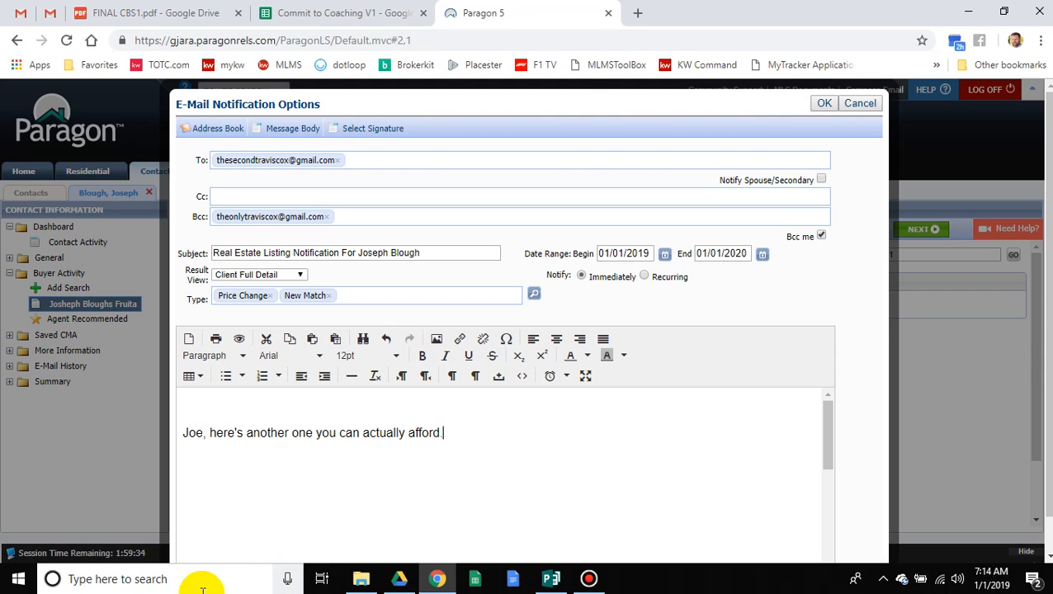
key("Return")
key("Return")
key("BackSpace")
key("BackSpace")
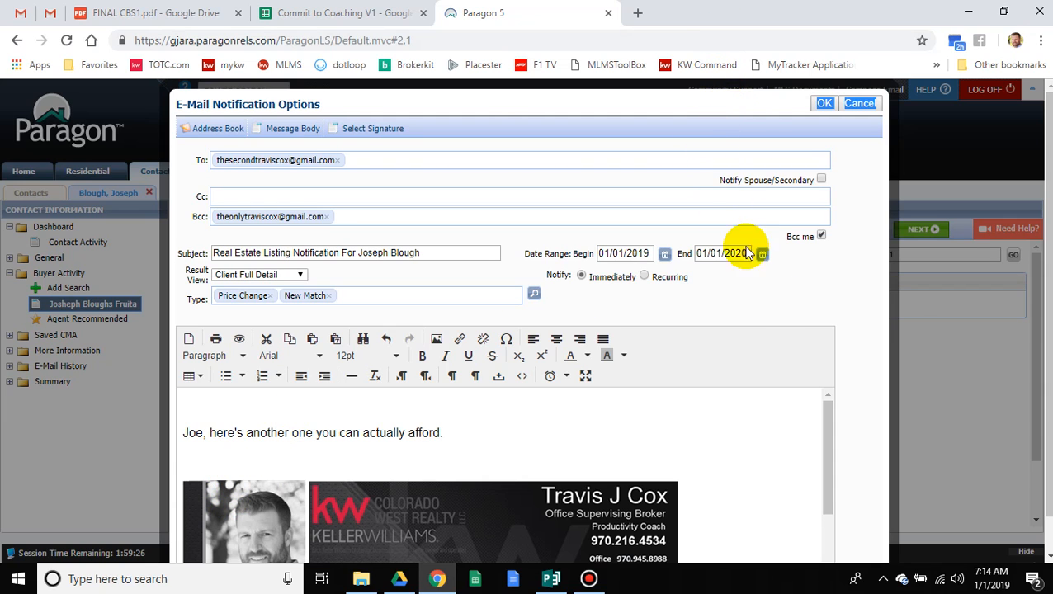
scroll(861, 306, "down", 1)
scroll(394, 441, "down", 1)
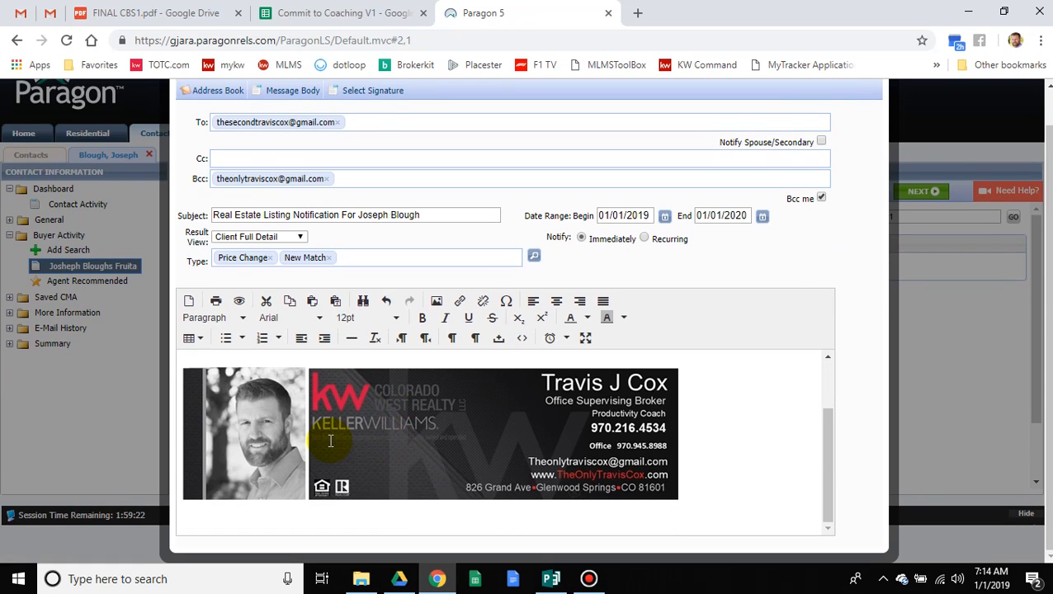
scroll(330, 441, "up", 1)
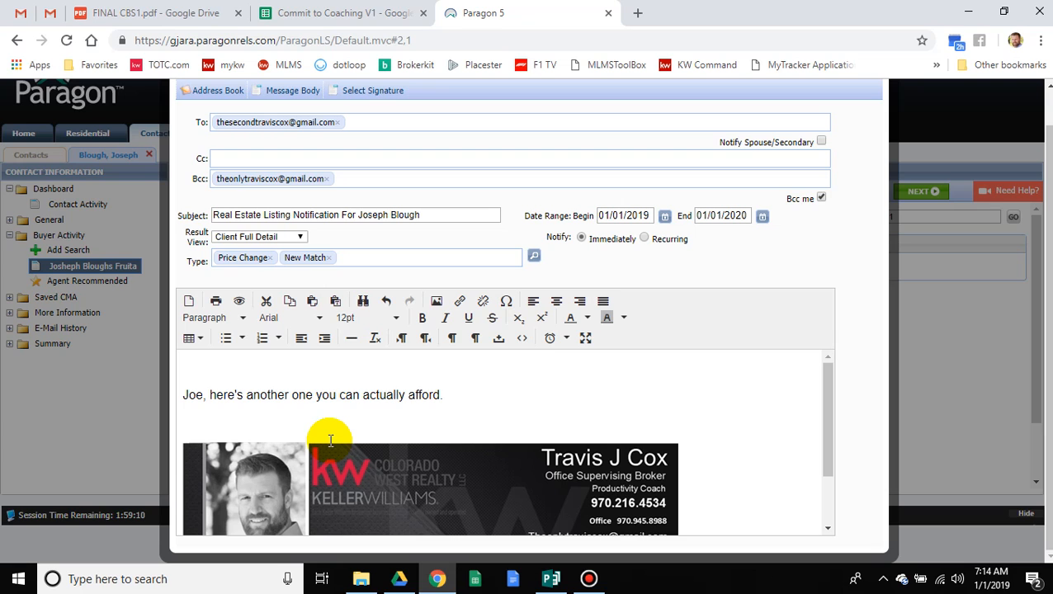
scroll(825, 269, "up", 2)
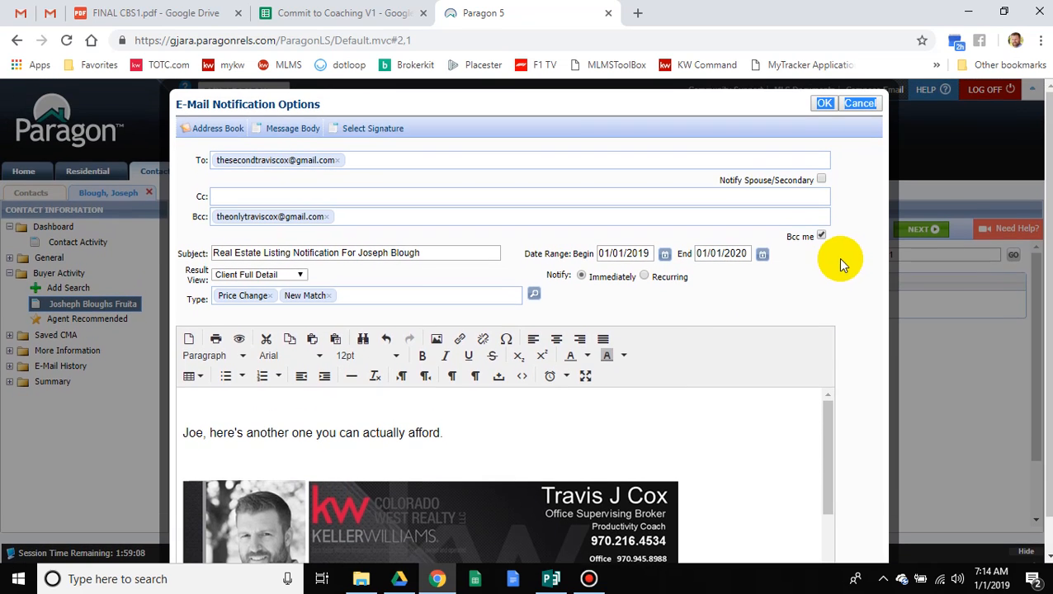
Step: Confirm the notification settings with OK and review the Fruita search's E-Mail Notification status
left_click(840, 258)
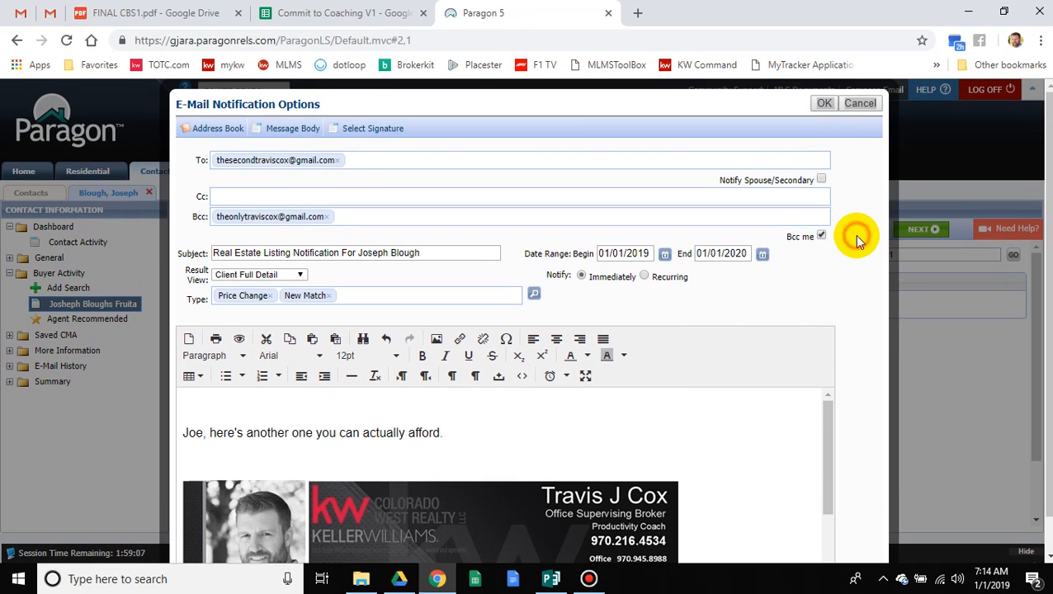
left_click(829, 100)
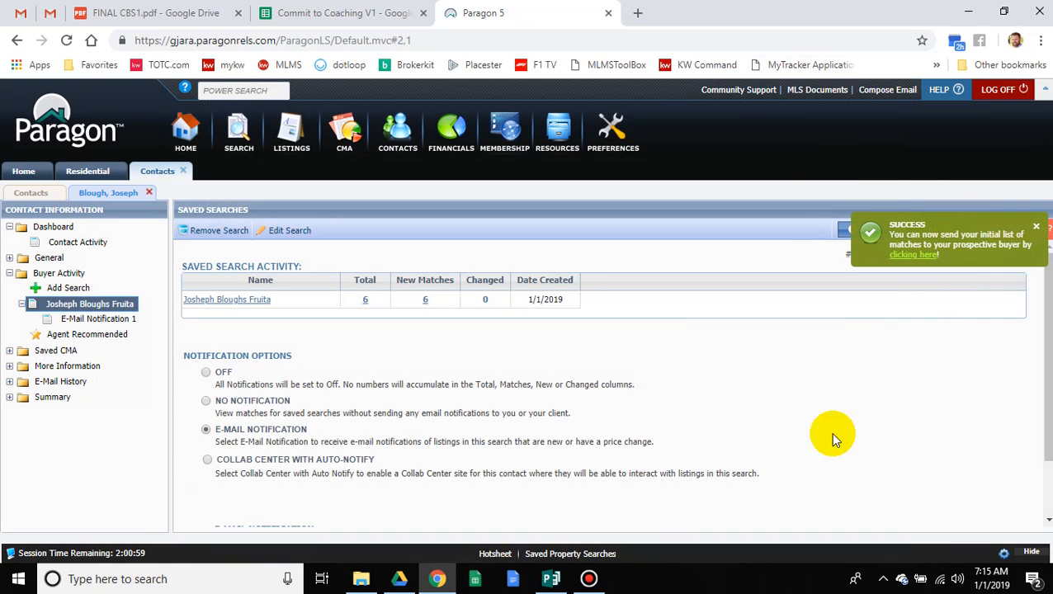
scroll(691, 450, "down", 2)
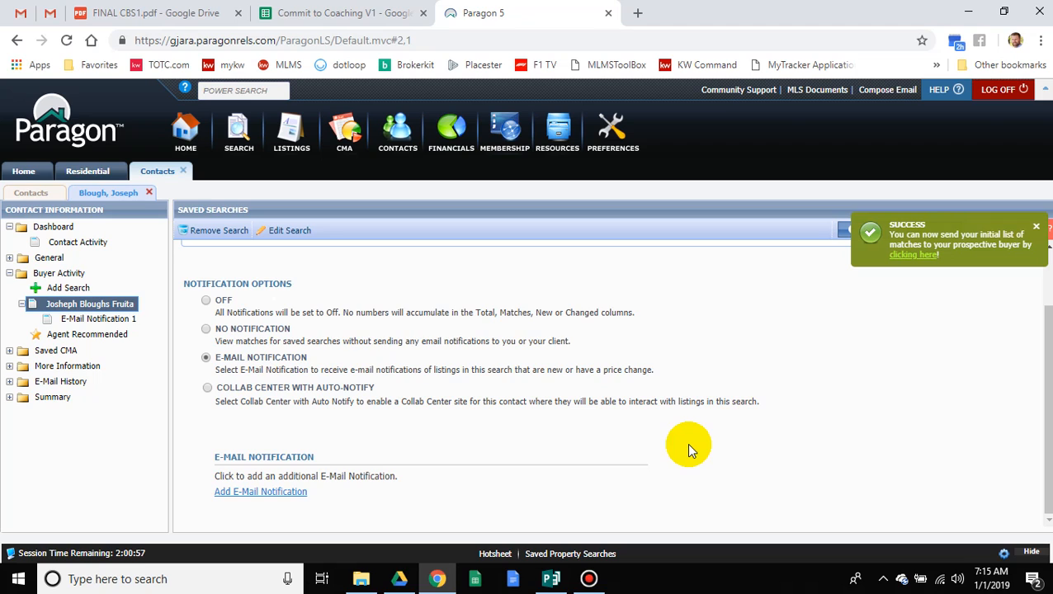
scroll(690, 448, "up", 2)
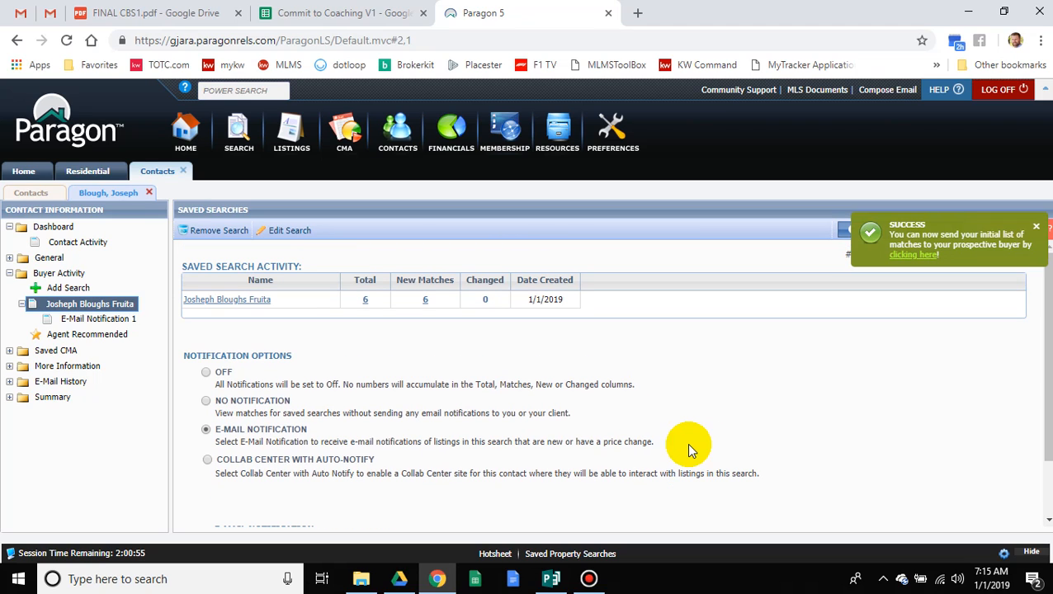